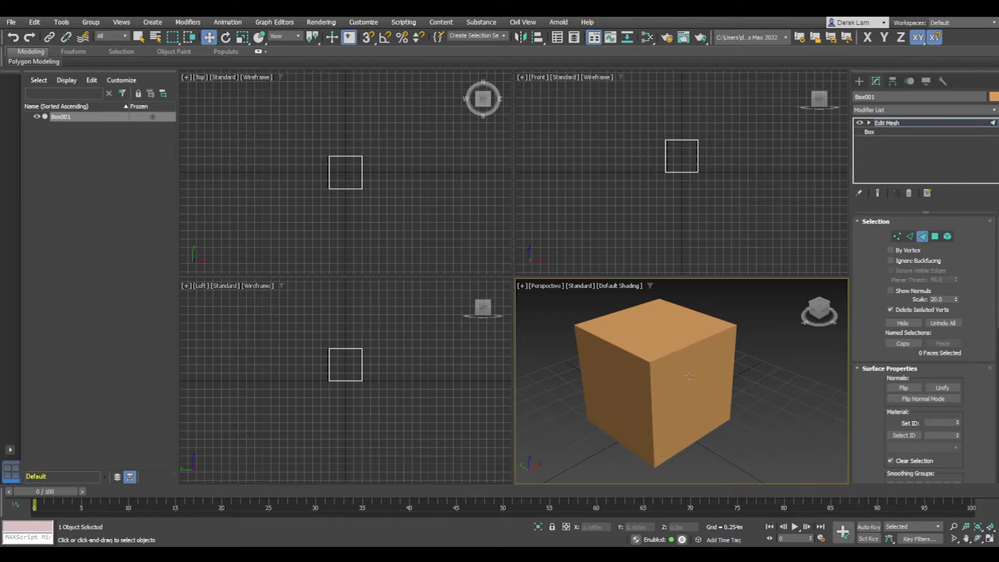
- Select a single triangular face on the Edit Mesh box
left_click(669, 381)
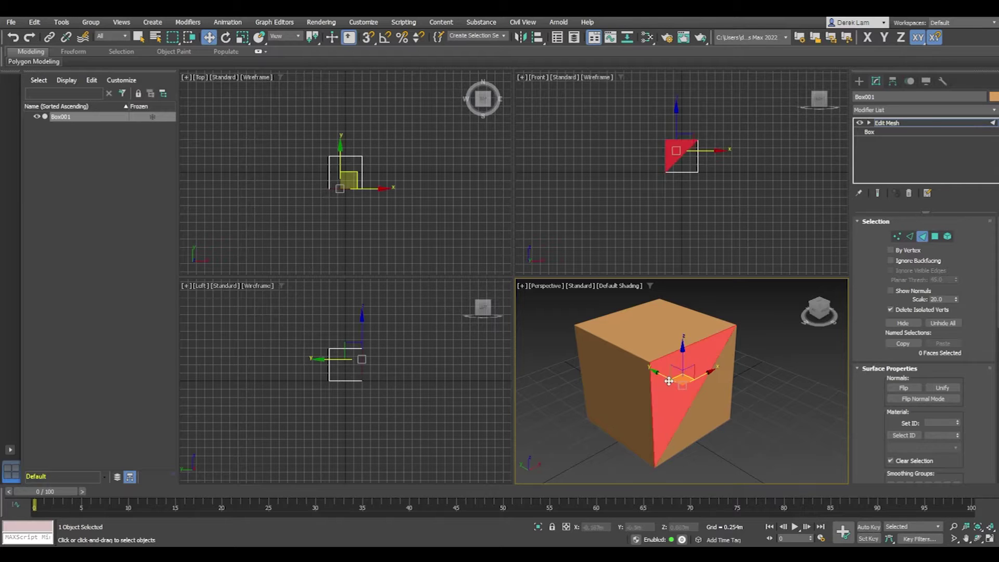
- Select both triangles of the box's front face, two faces in total
left_click(712, 413)
left_click(678, 411)
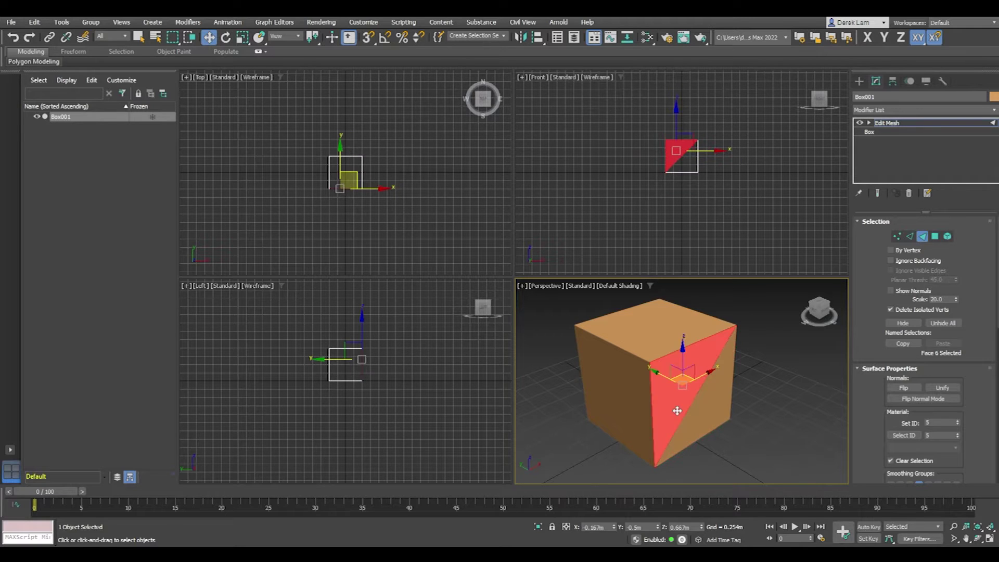
middle_click_drag(716, 414, 639, 385)
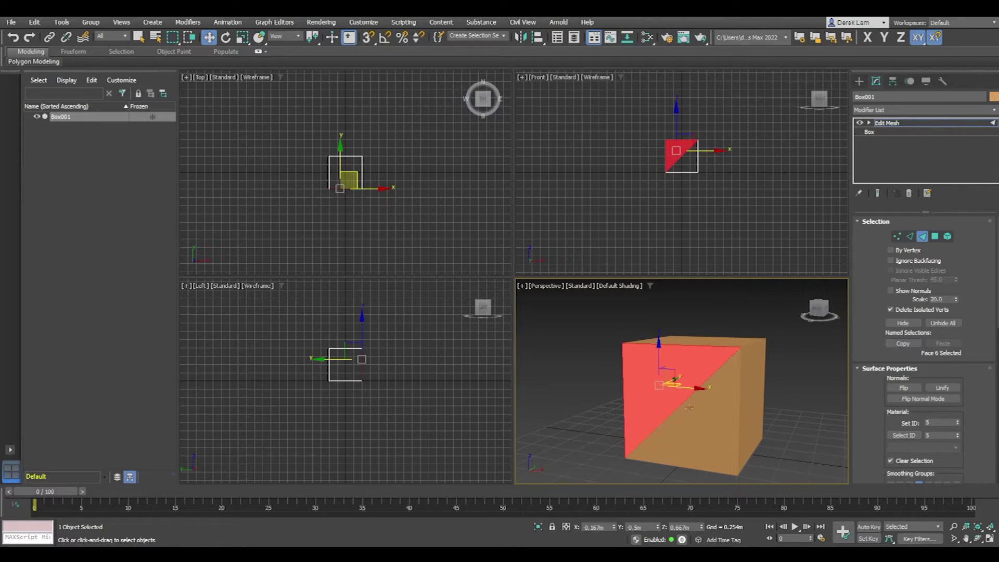
left_click(697, 428, "ctrl")
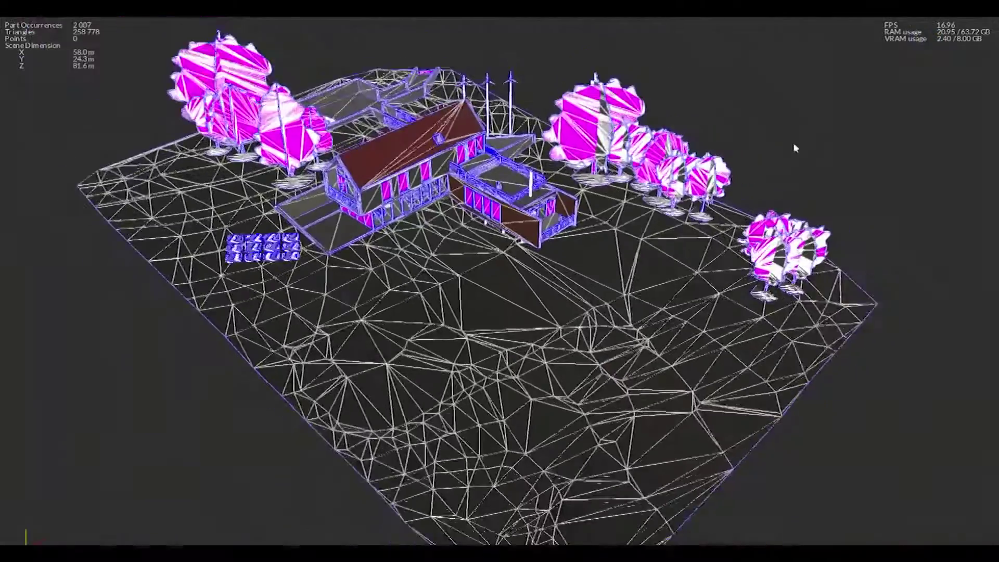
scroll(795, 148, "up", 2)
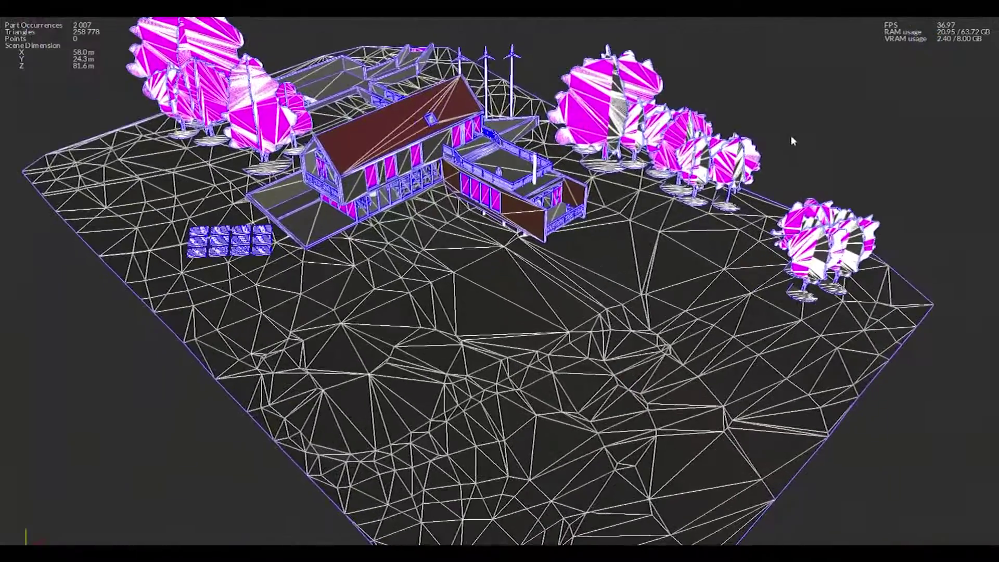
mouse_move(844, 144)
middle_mouse_down()
mouse_move(862, 142)
mouse_move(880, 157)
mouse_move(872, 183)
mouse_move(862, 198)
mouse_move(819, 191)
mouse_move(858, 137)
mouse_move(847, 129)
mouse_move(848, 149)
middle_mouse_up()
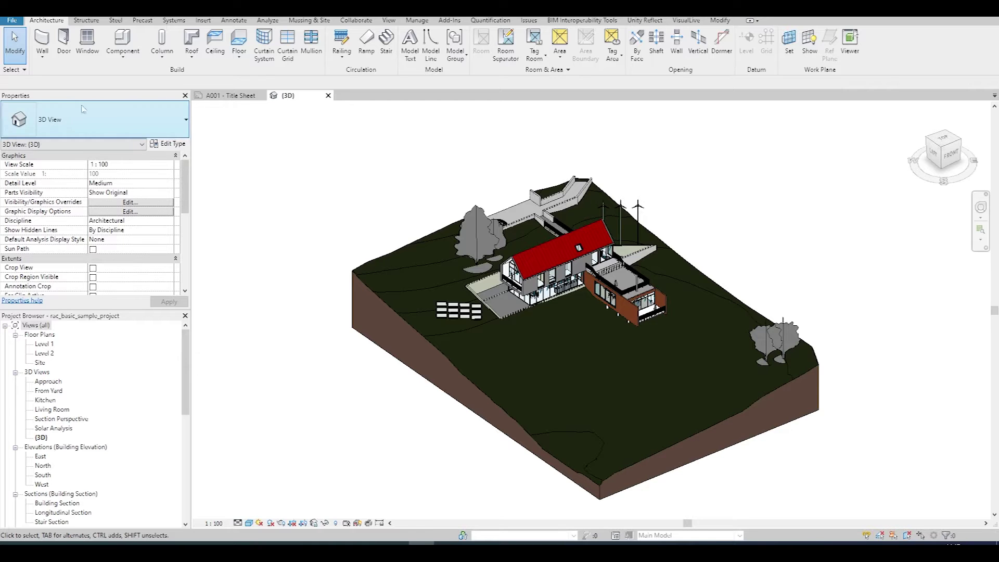
- Export the Revit house's 3D view to FBX through File > Export
left_click(13, 21)
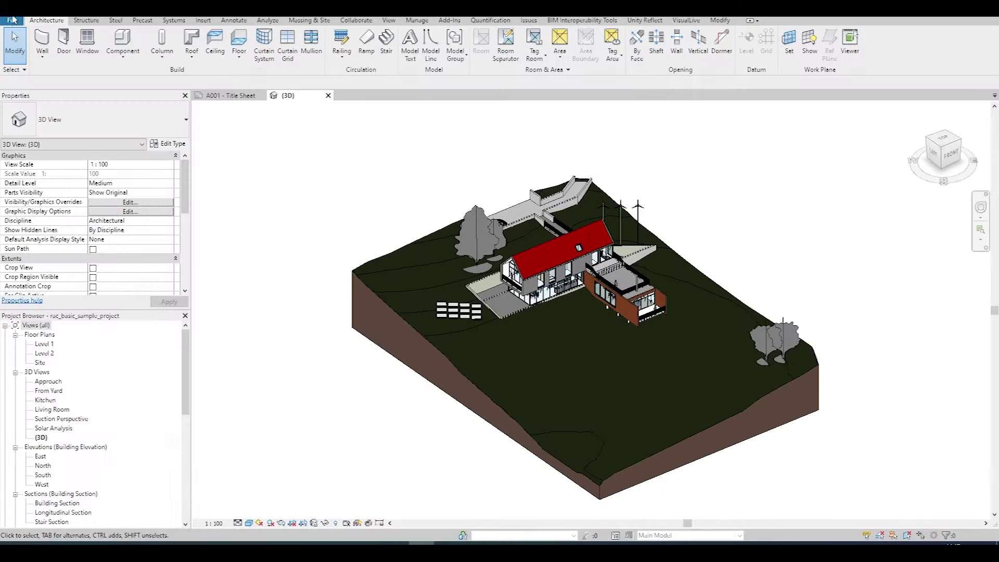
left_click(13, 20)
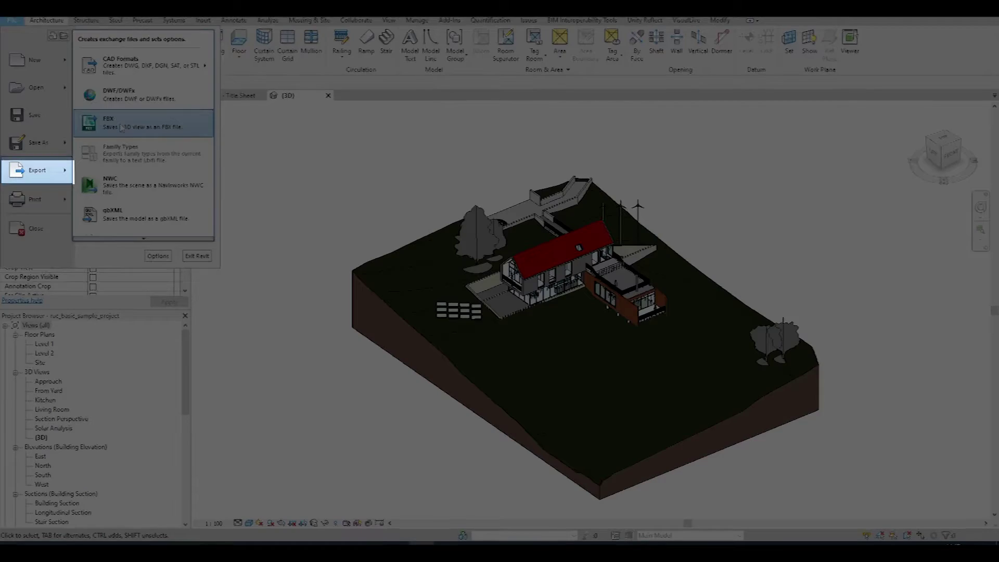
left_click(55, 173)
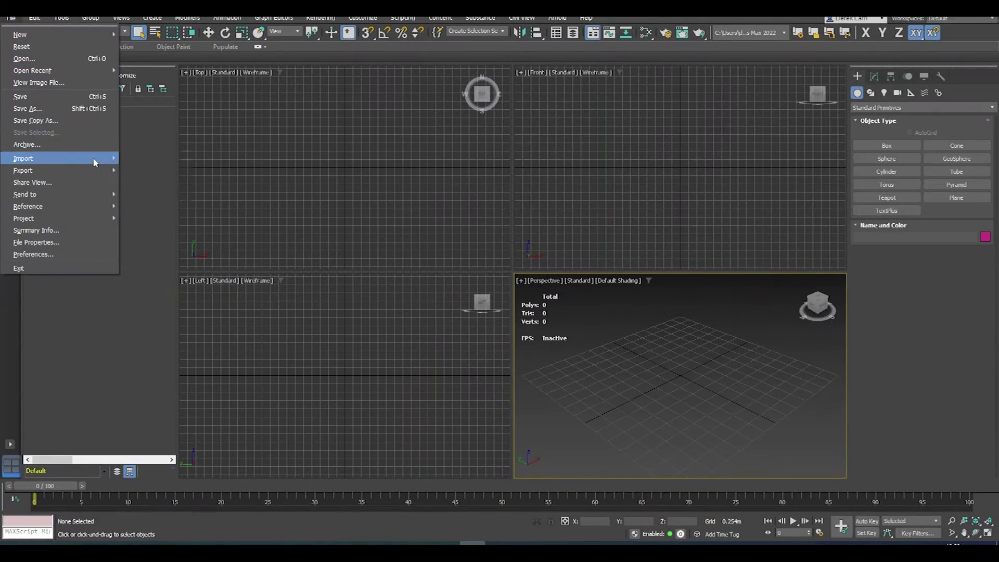
left_click(148, 159)
left_click(194, 102)
left_click(770, 513)
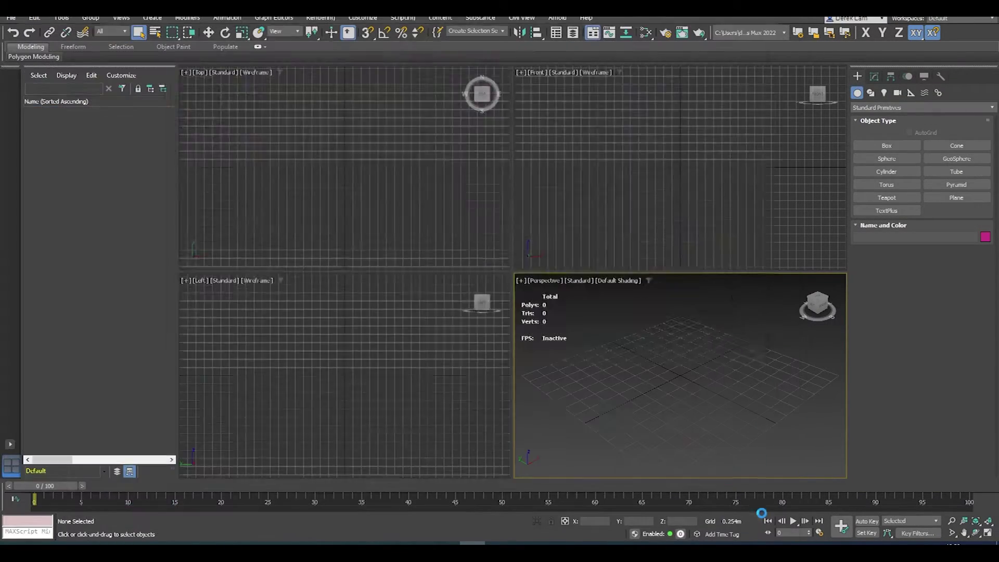
left_click(680, 344)
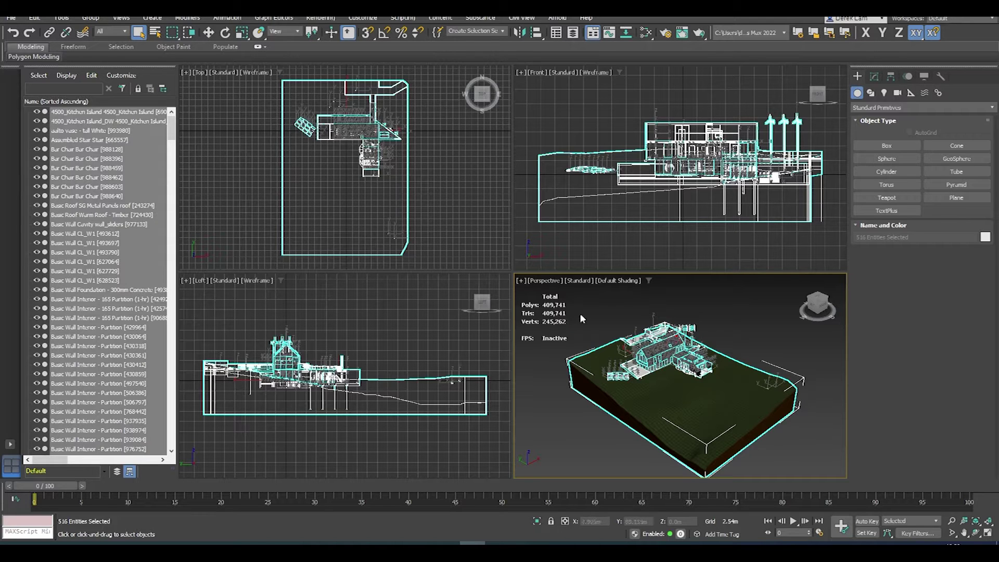
left_click(608, 310)
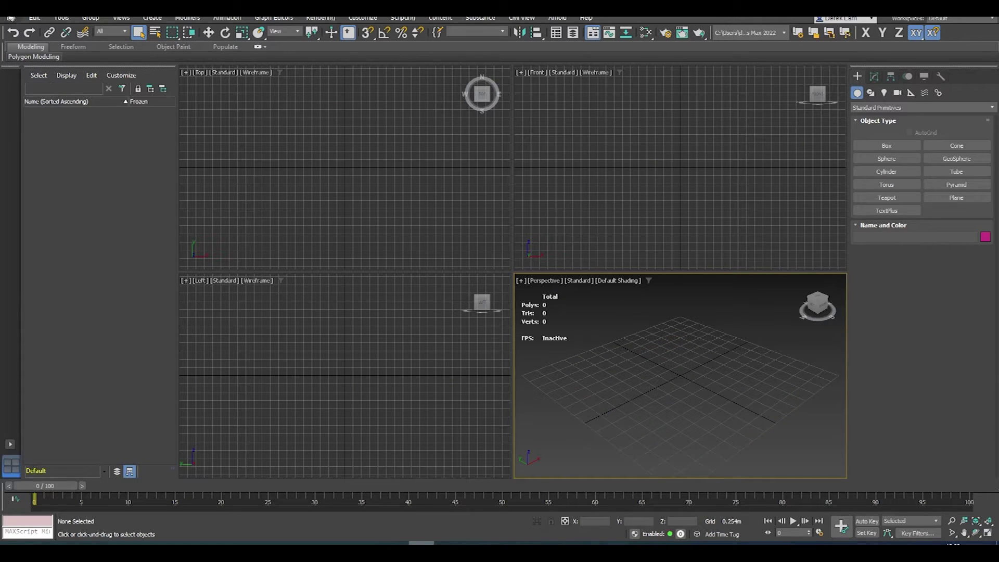
left_click(12, 19)
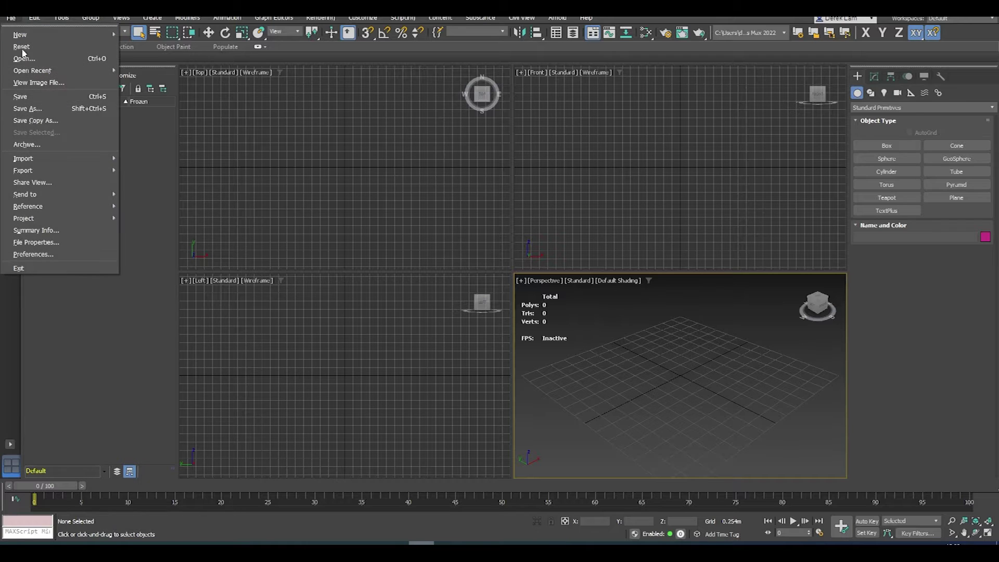
mouse_move(47, 159)
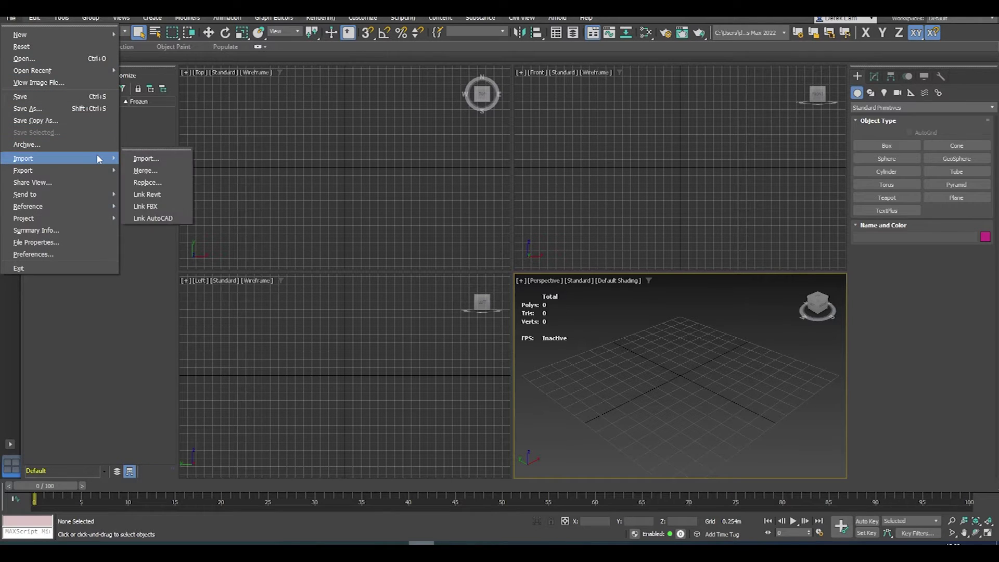
- Import rac_basic_sample_project from the Desktop, accepting the import settings
left_click(144, 158)
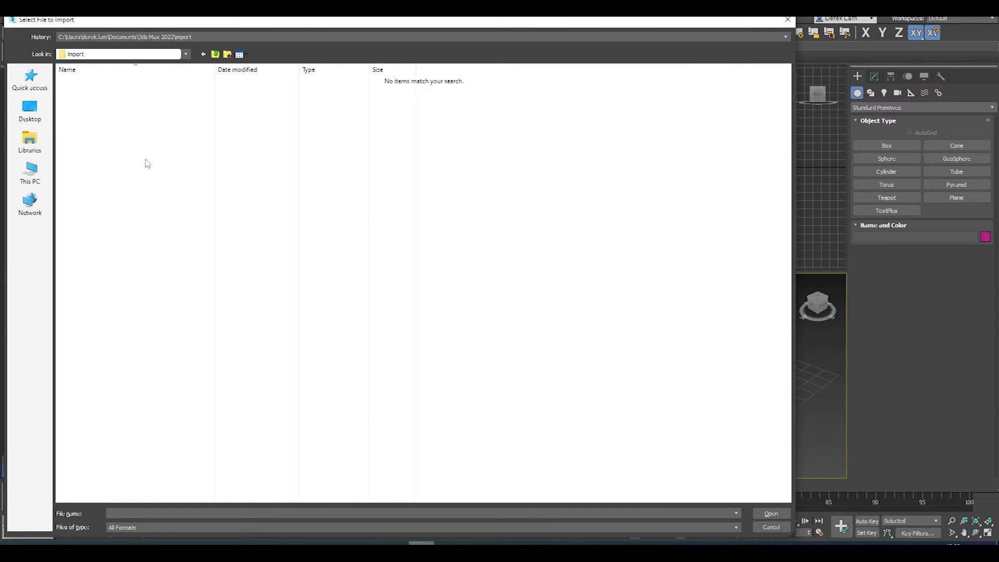
left_click(30, 110)
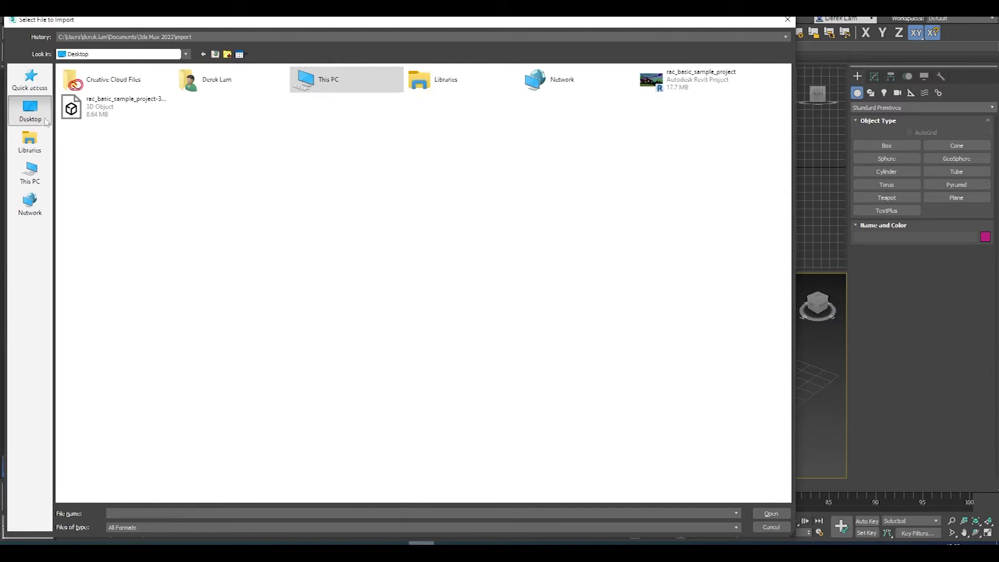
left_click(697, 84)
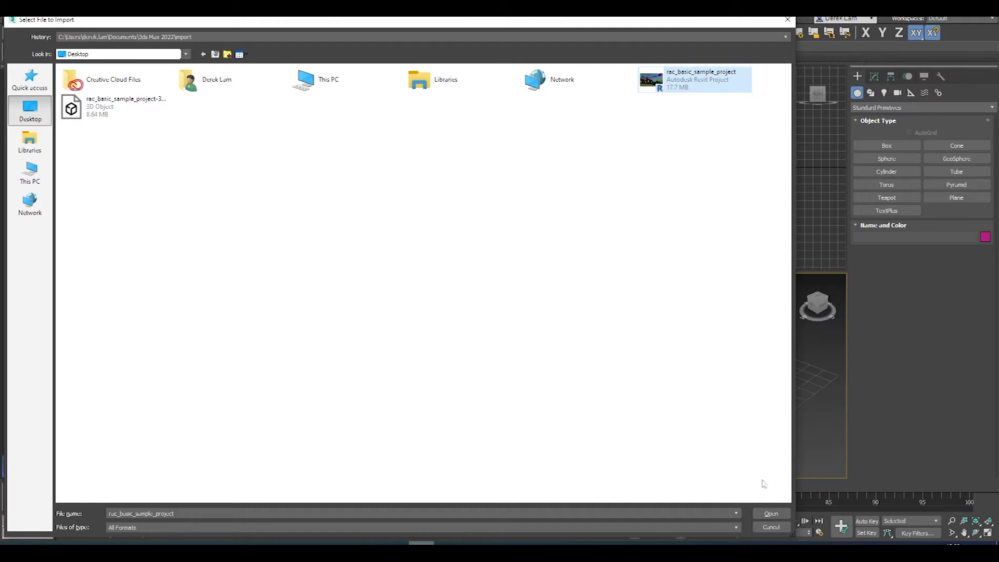
left_click(771, 514)
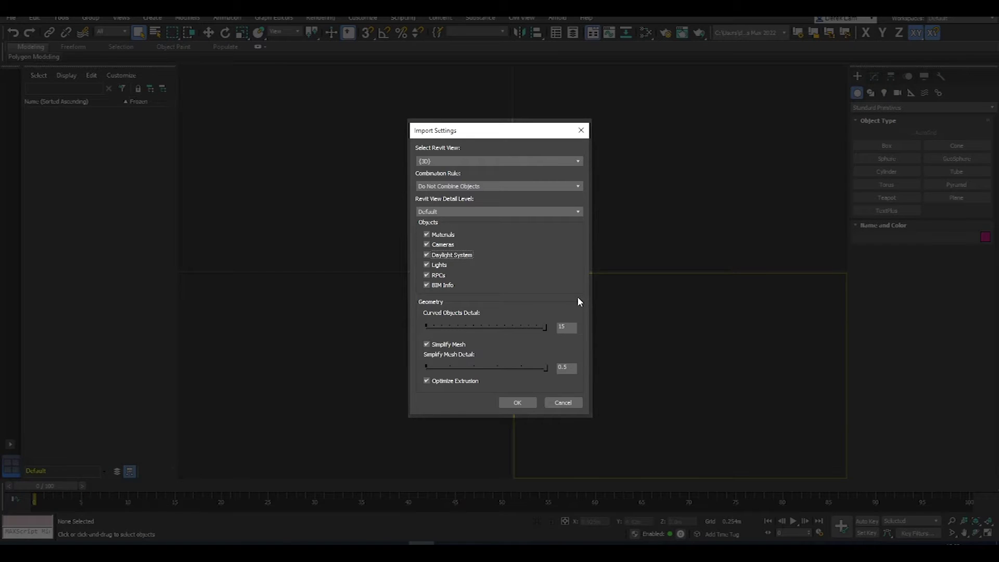
key("Return")
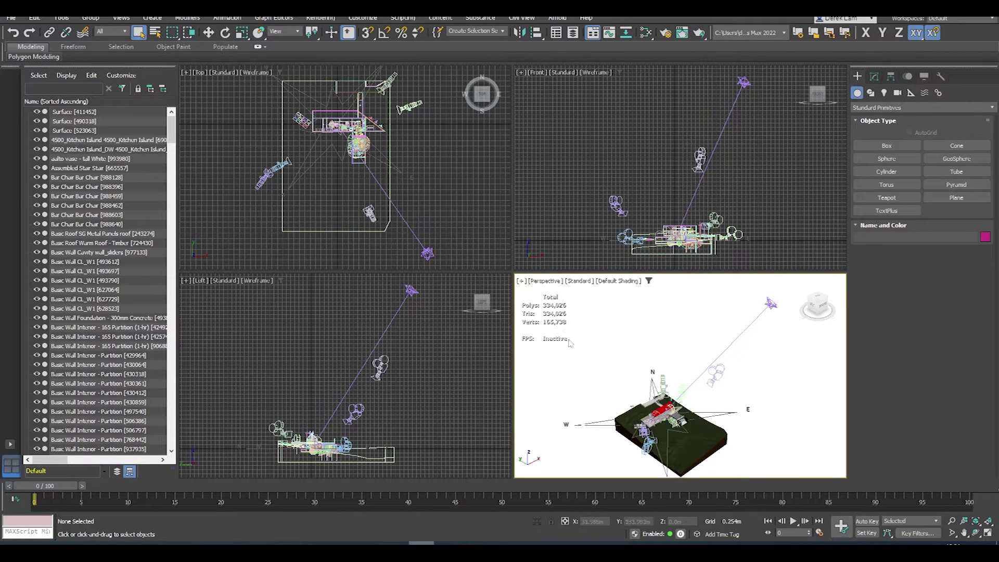
- Select the SIP wall beside the entrance and show its Editable Mesh modifier stack
mouse_move(593, 375)
middle_mouse_down("alt")
mouse_move(655, 414)
mouse_move(624, 406)
middle_mouse_up("alt")
scroll(656, 375, "up", 5)
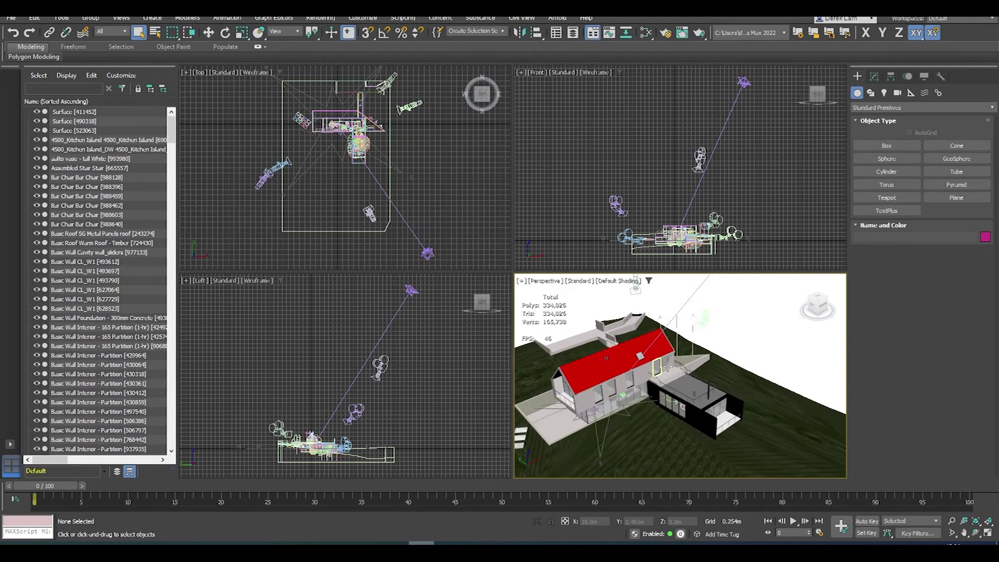
scroll(655, 375, "up", 8)
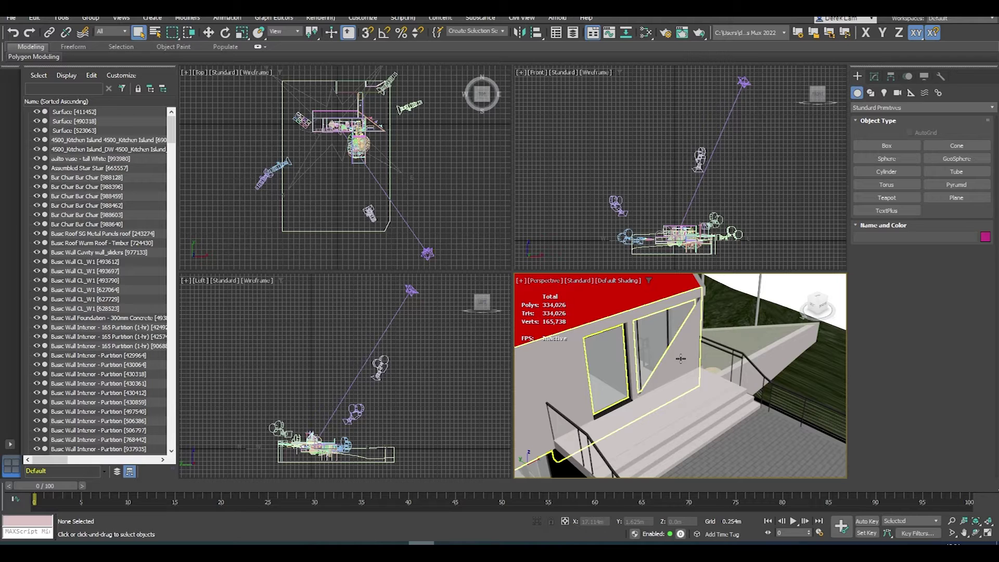
left_click(681, 359)
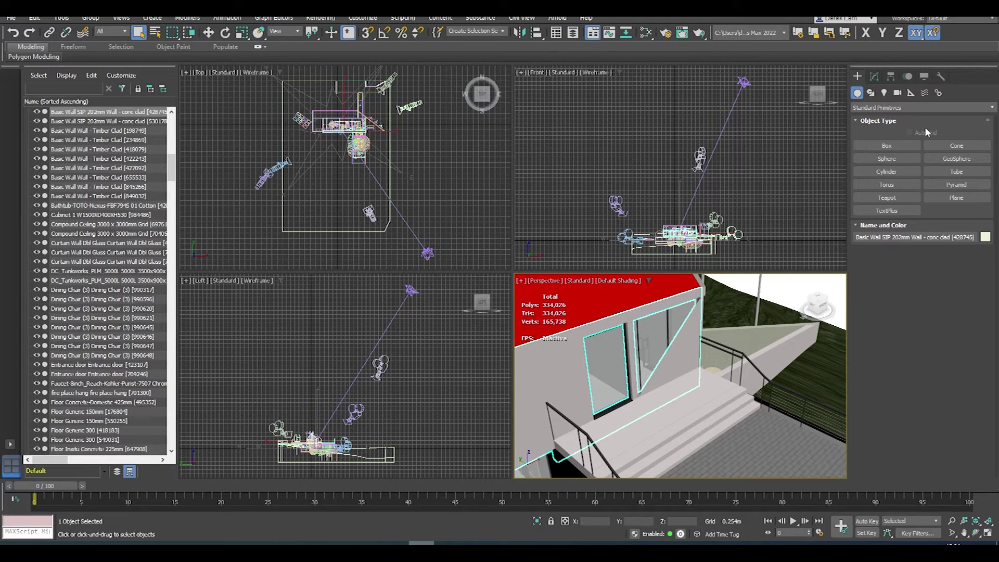
left_click(874, 76)
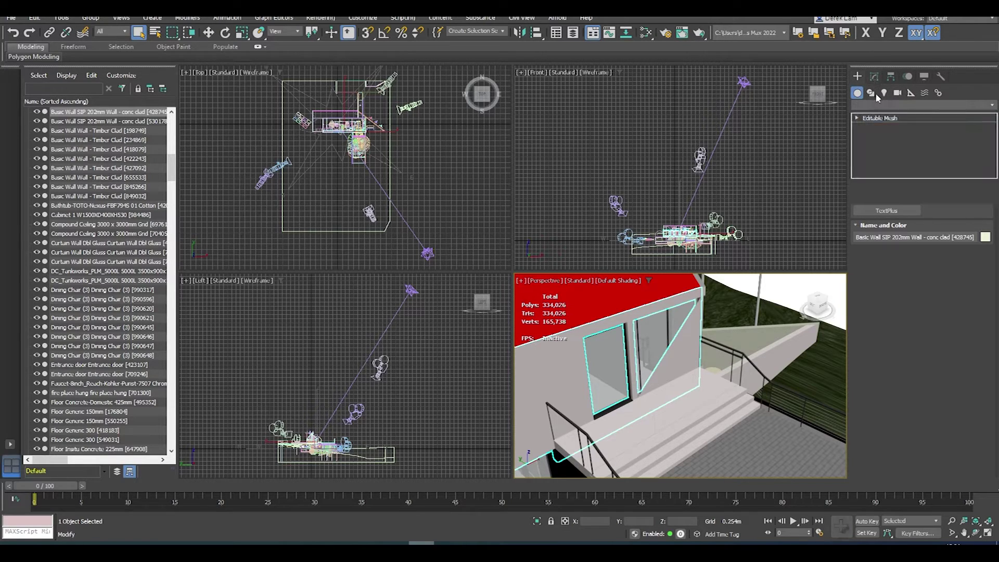
left_click(882, 117)
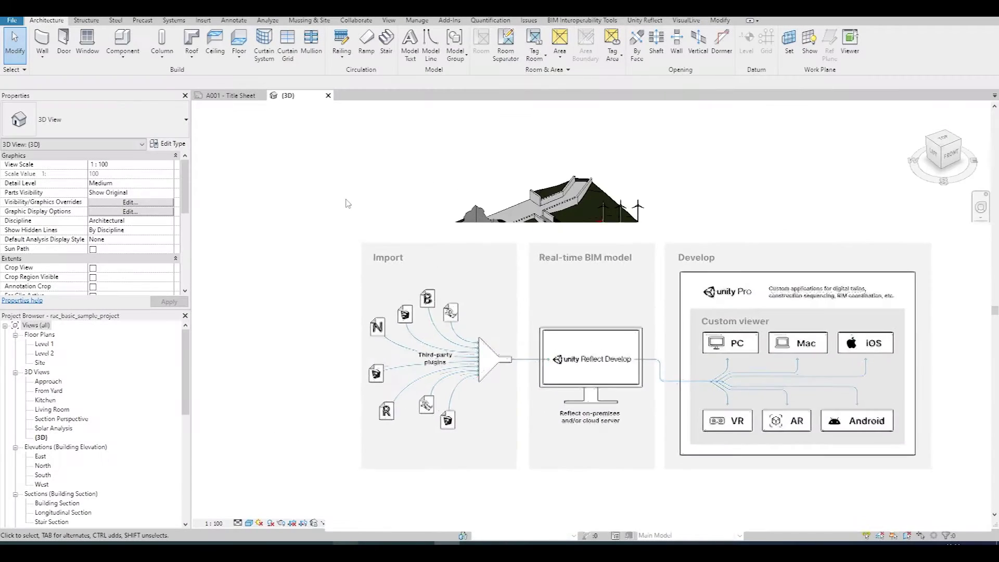
- Open the Unity Reflect Export window showing the house's Cloud Projects
left_click(644, 20)
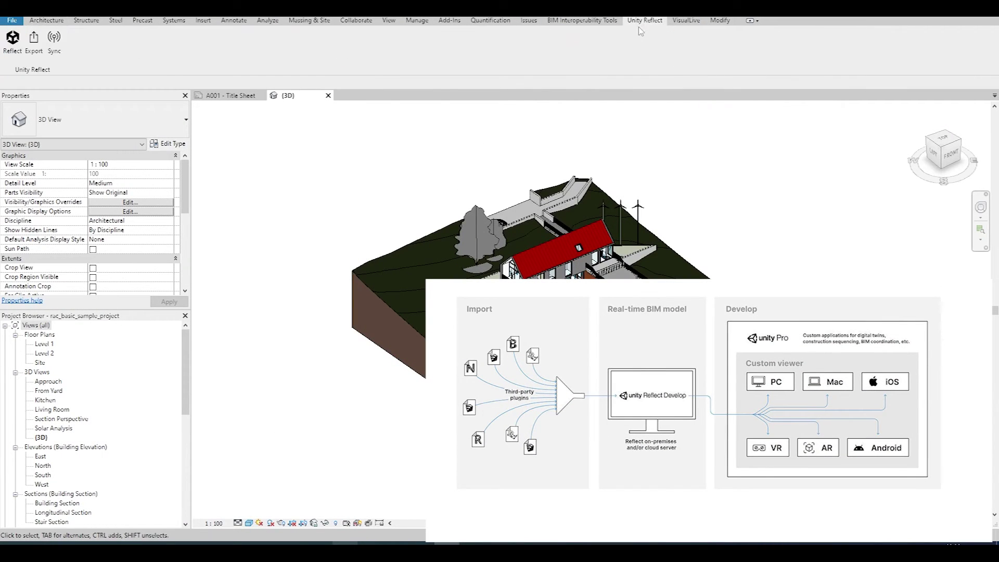
left_click(34, 41)
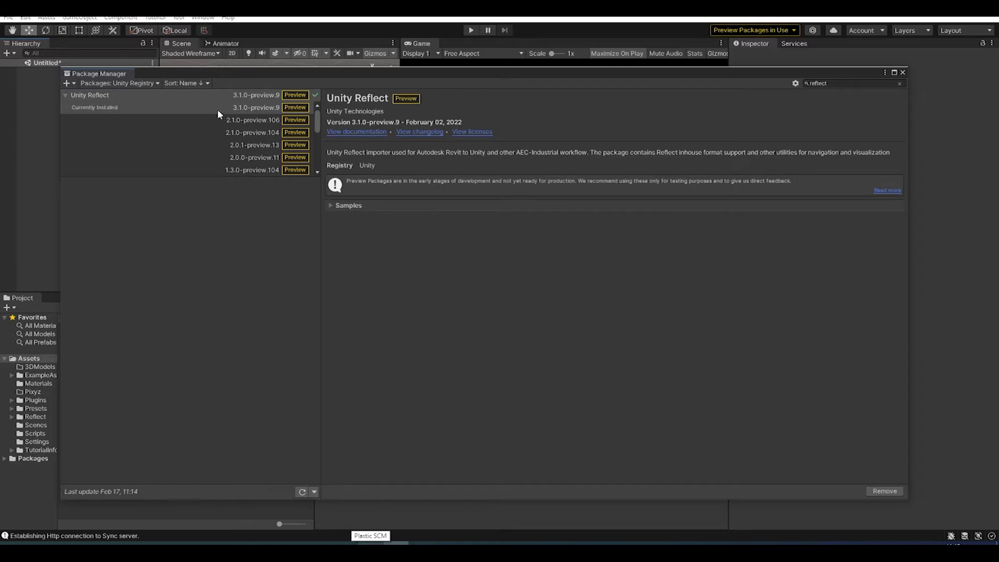
- Import the Revit Default Sample Model with Reflect Importer and place its prefab in the Hierarchy
left_click(221, 107)
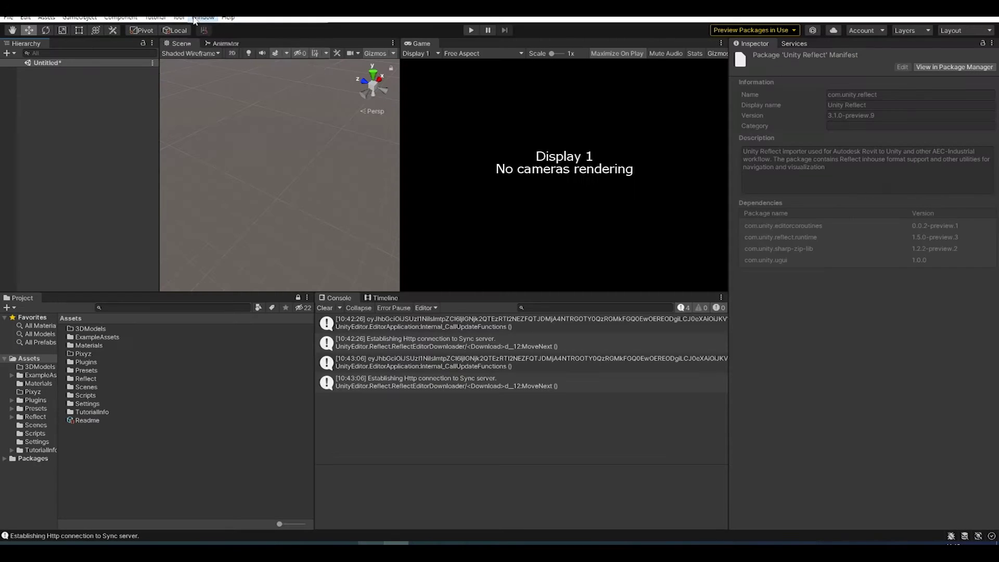
left_click(258, 21)
left_click(352, 86)
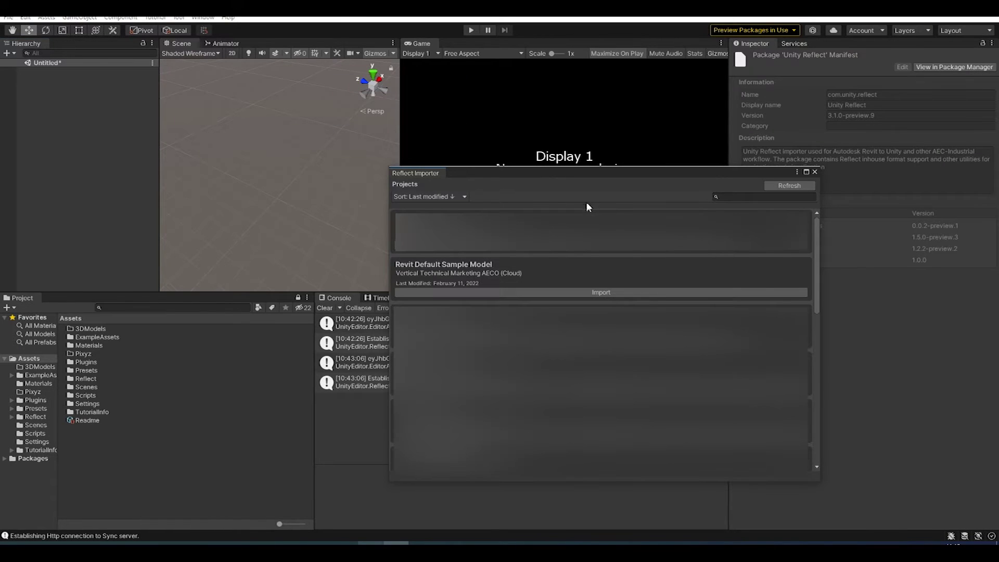
left_click(591, 293)
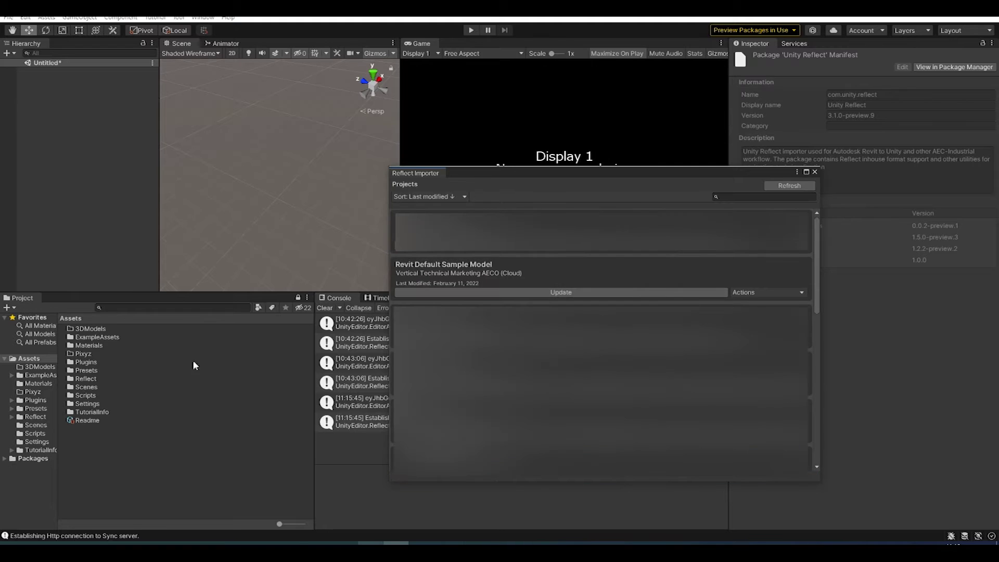
left_click_drag(102, 328, 78, 93)
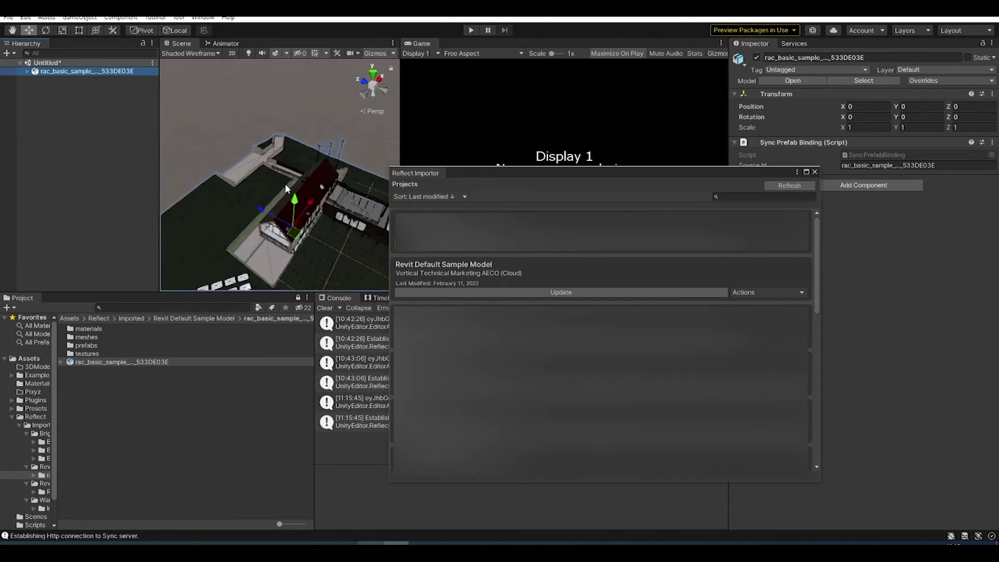
scroll(303, 156, "up", 3)
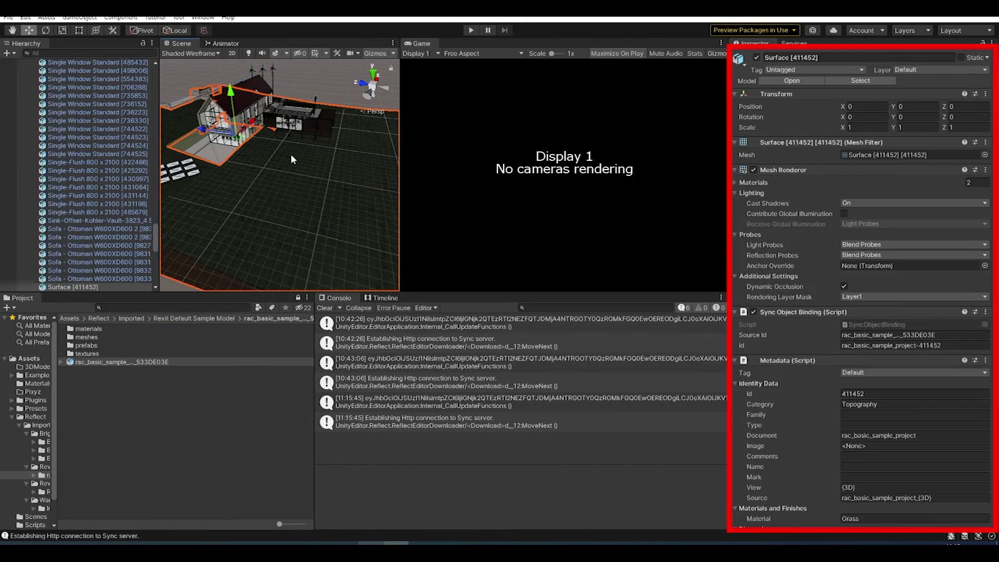
scroll(862, 289, "down", 5)
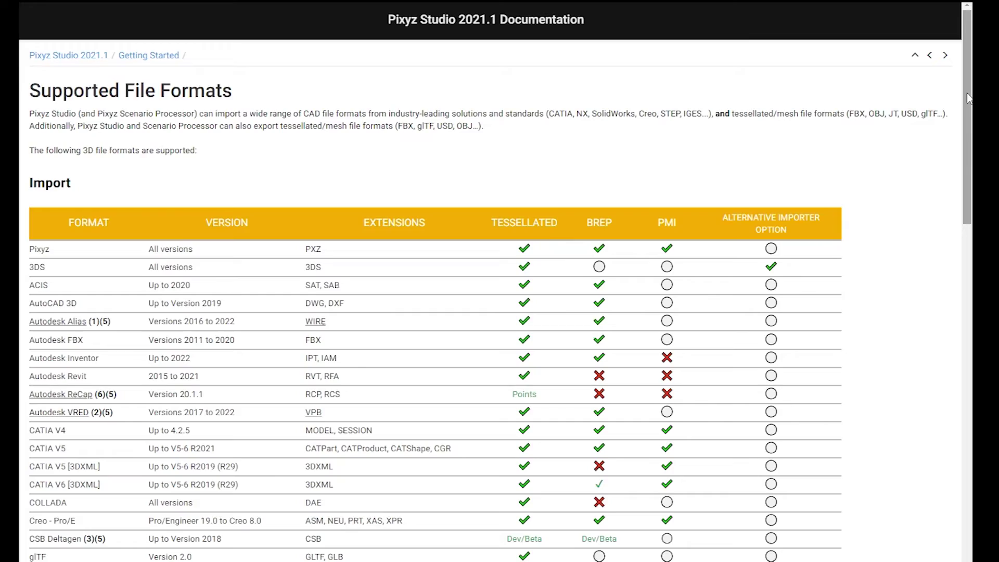
left_click_drag(968, 97, 968, 337)
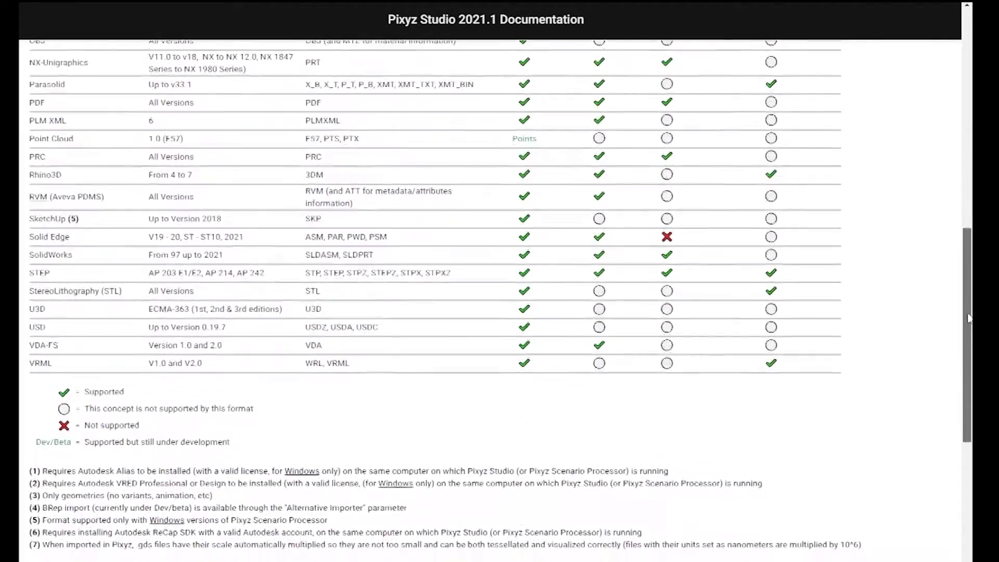
left_click_drag(968, 337, 968, 218)
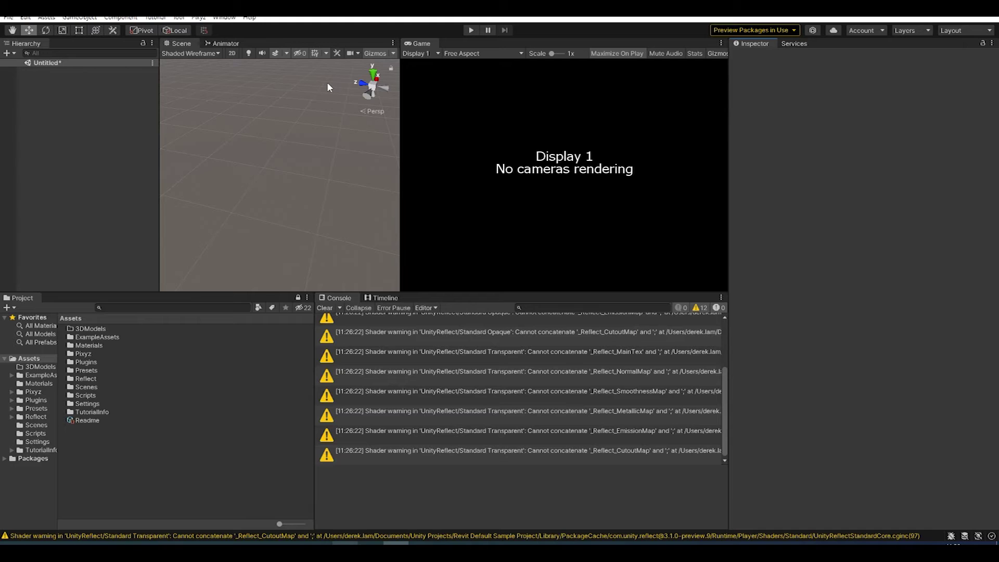
- Choose rac_basic_sample_project.rvt for Pixyz model import
left_click(200, 18)
left_click(209, 36)
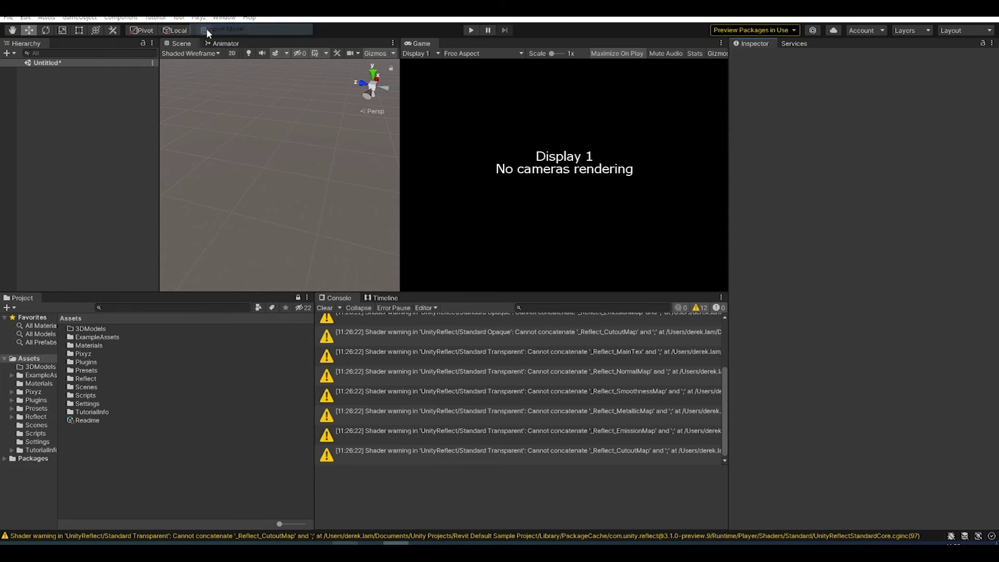
left_click(269, 113)
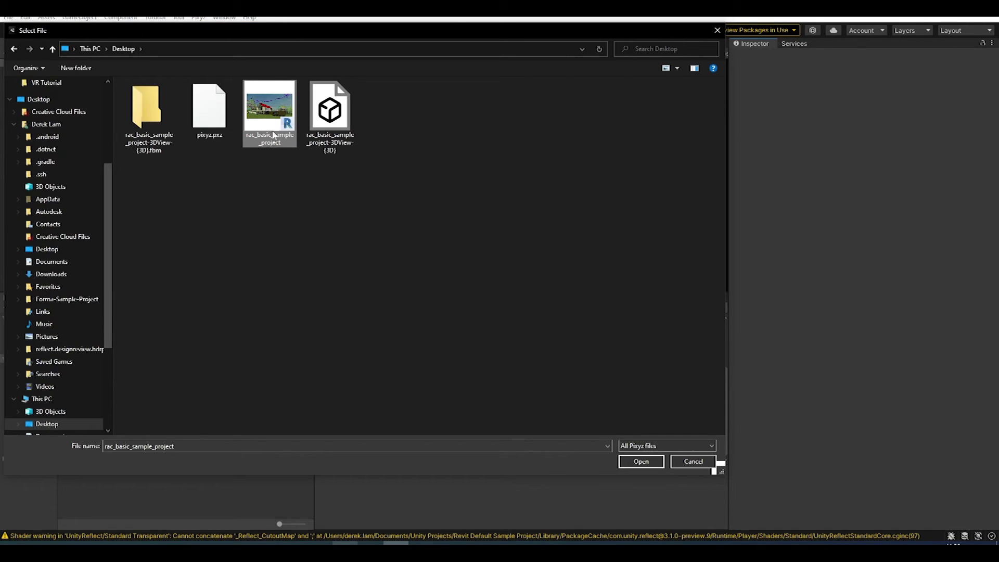
left_click(641, 462)
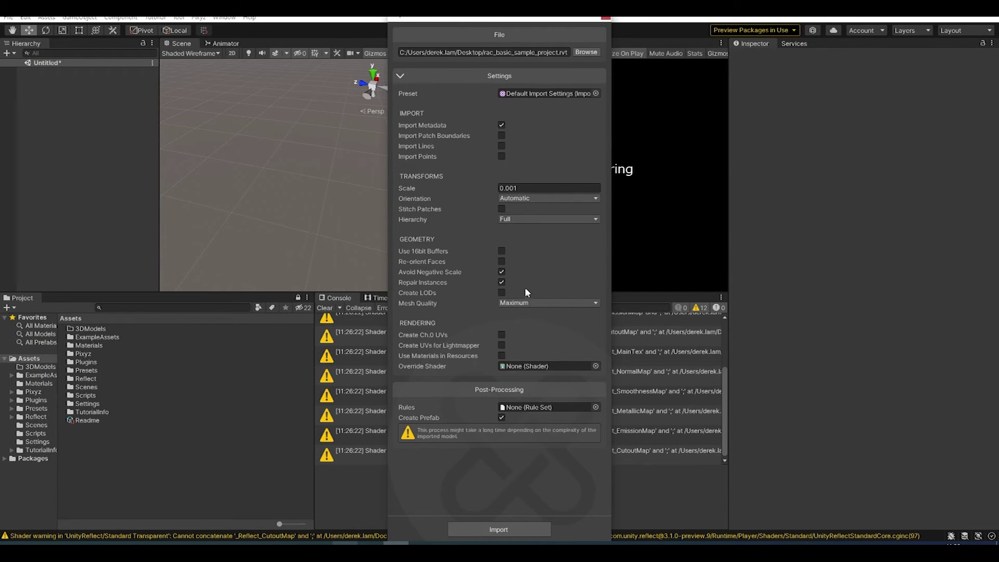
- Import the file with Medium mesh quality, then inspect a material warning
left_click(530, 302)
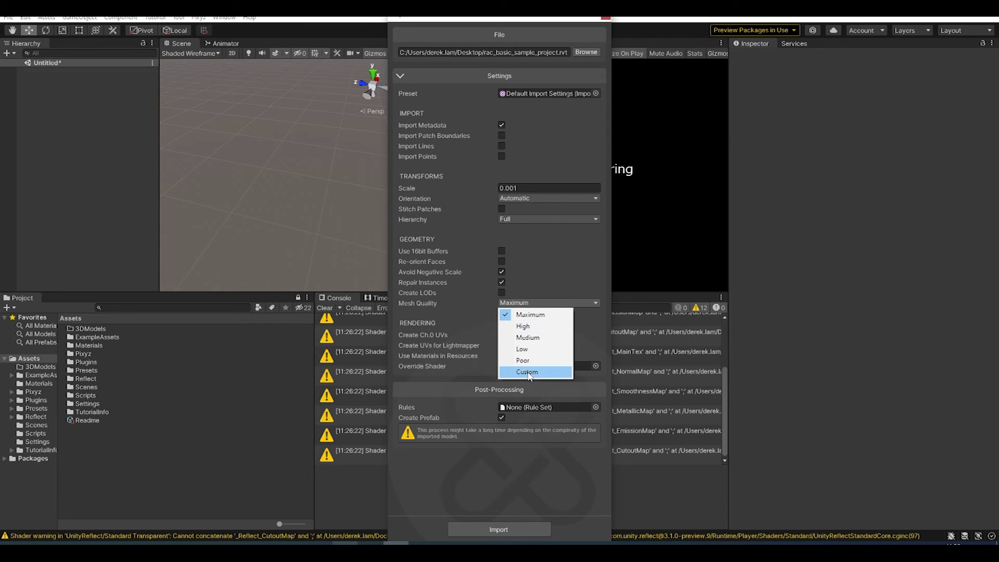
left_click(545, 338)
left_click(518, 528)
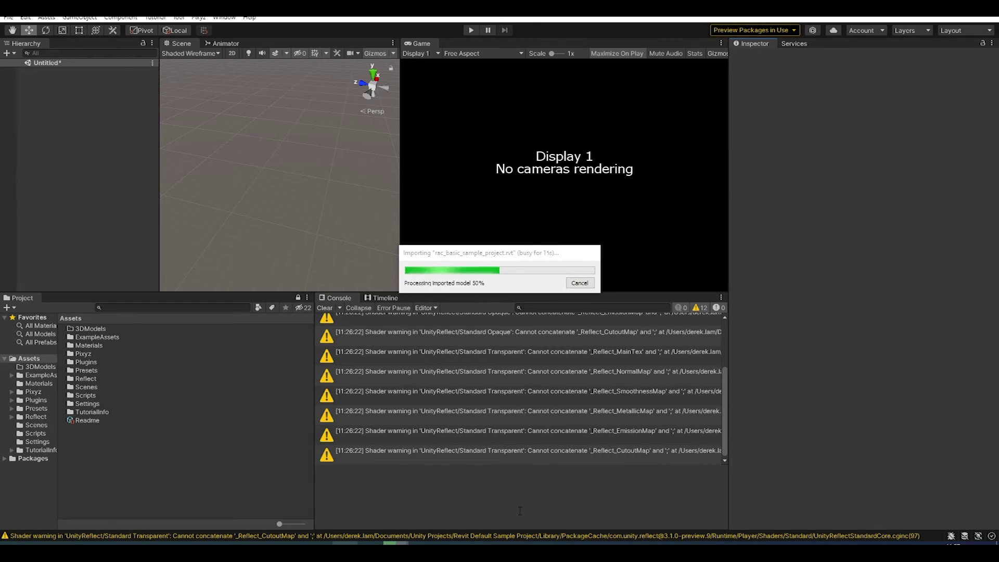
left_click(223, 107)
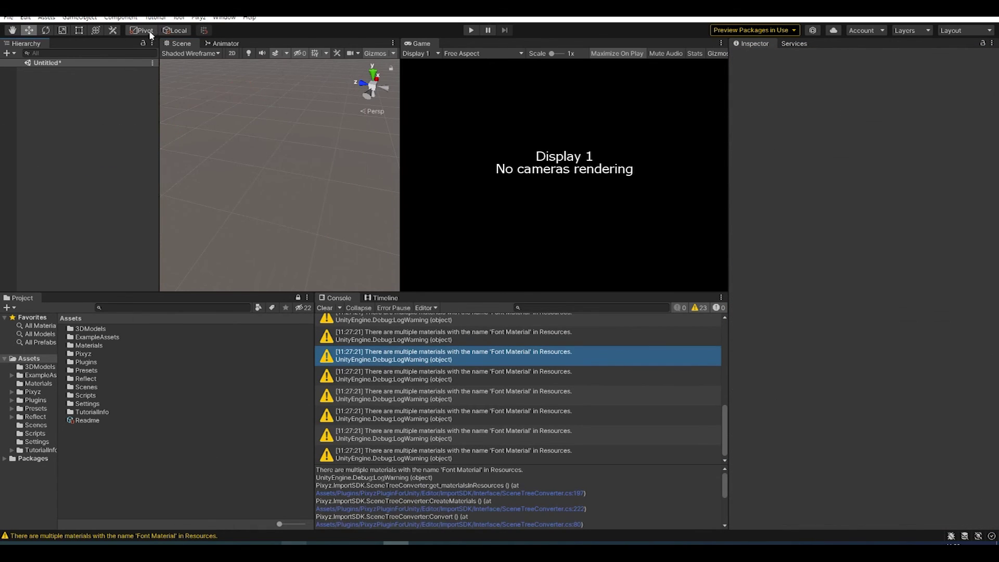
- Load pixyz.pxz and select the roof to view its 14 metadata entries
left_click(195, 30)
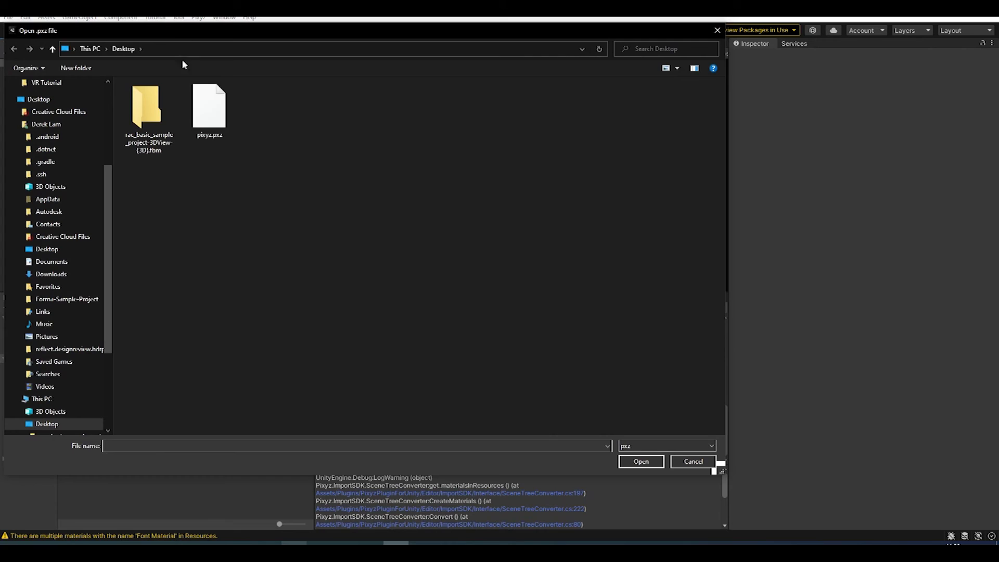
left_click(209, 109)
left_click(641, 461)
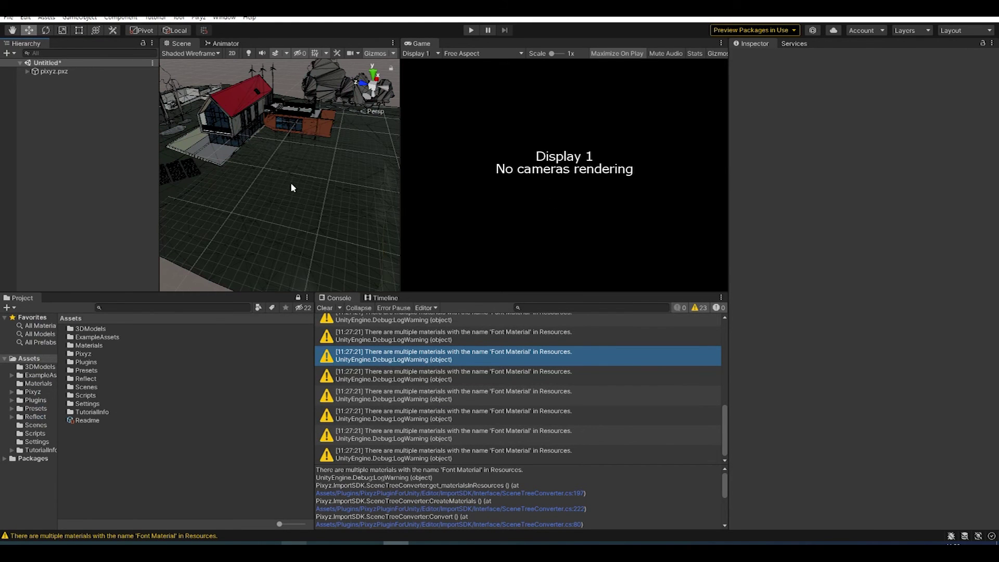
left_click(238, 97)
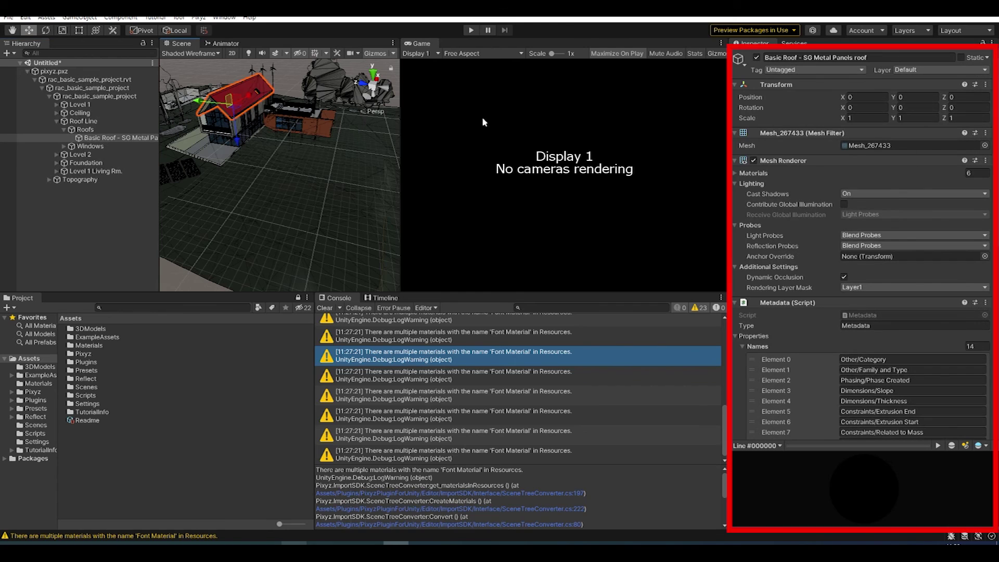
scroll(972, 193, "down", 3)
scroll(972, 192, "down", 4)
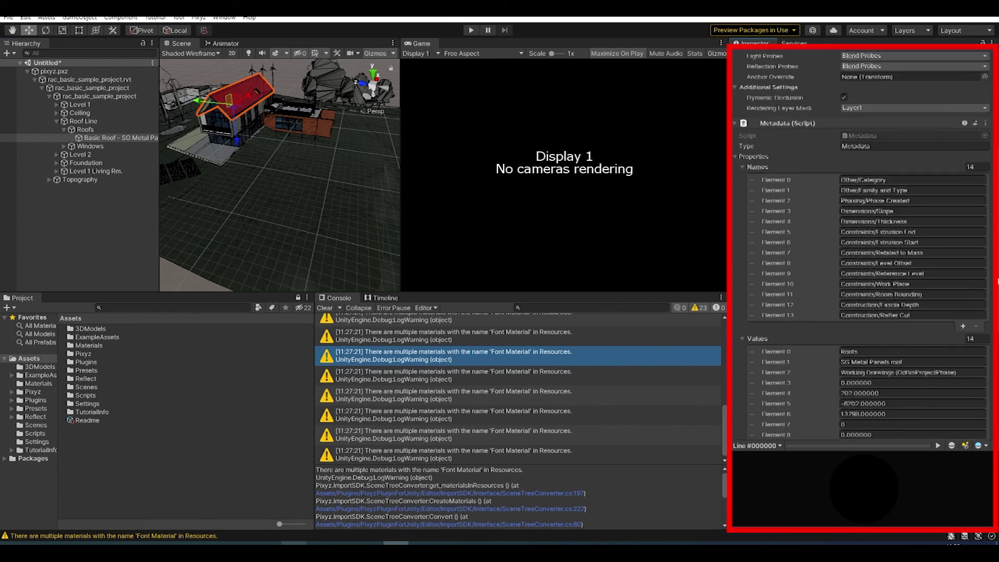
scroll(973, 193, "down", 3)
scroll(973, 193, "down", 1)
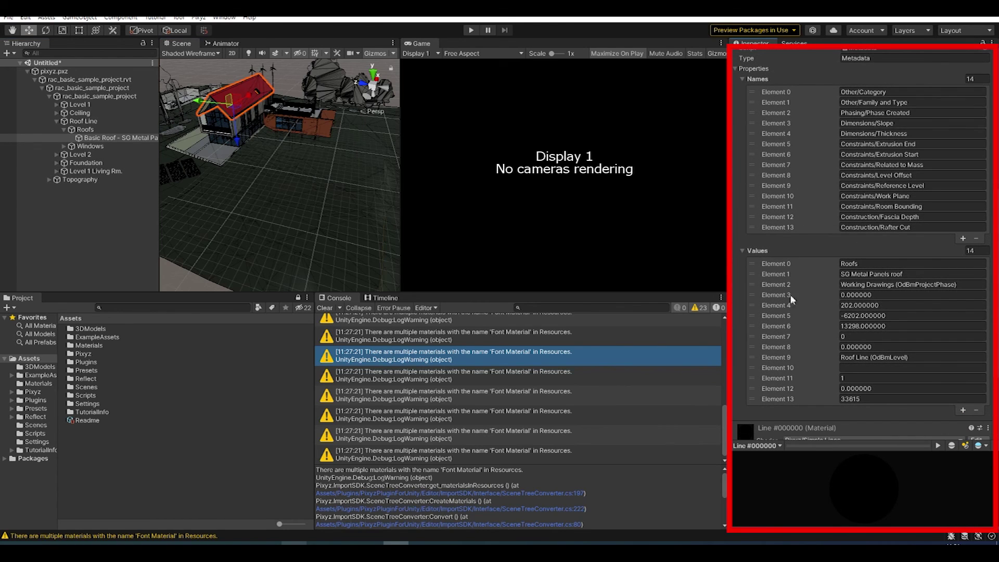